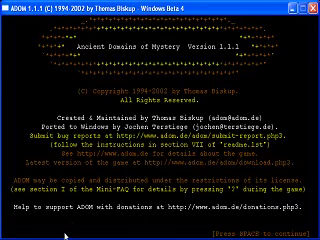
# Dismiss the ADOM 1.1.1 title screen
pyautogui.press('space')
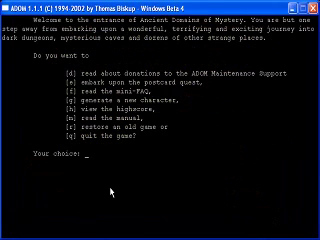
# Begin generating a new character and continue past the Dragon birth-sign screen
pyautogui.press('g')
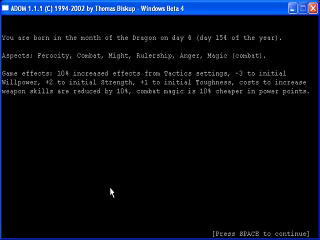
pyautogui.press('space')
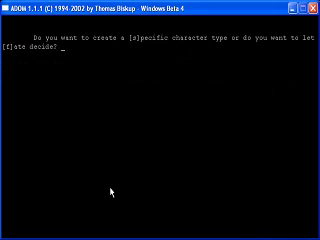
# Create a specific female gnome paladin and continue past her background story
pyautogui.press('s')
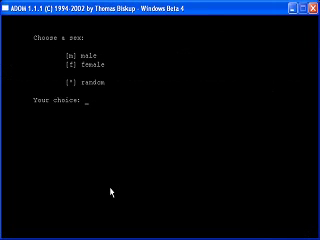
pyautogui.press('m')
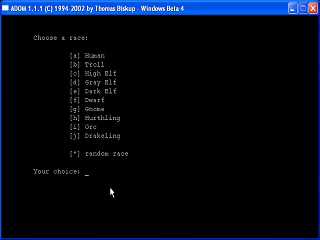
pyautogui.press('e')
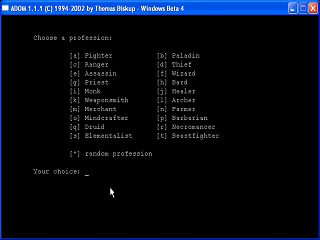
pyautogui.press('b')
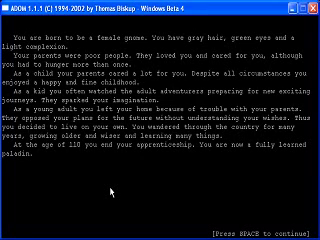
pyautogui.press('space')
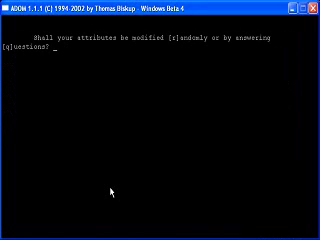
# Roll random attributes and pick three starting talents, with Miser as the second
pyautogui.press('r')
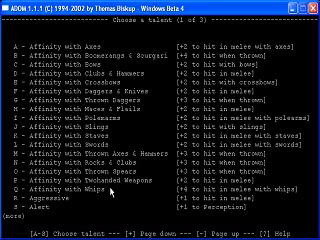
pyautogui.press('a')
pyautogui.press('+')
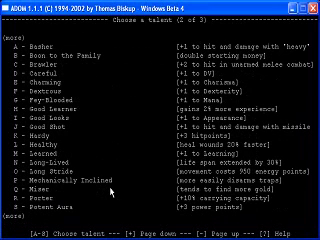
pyautogui.press('r')
pyautogui.press('+')
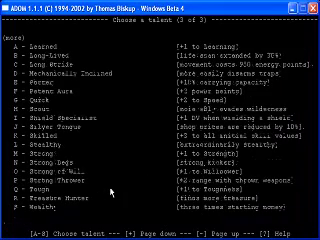
pyautogui.press('a')
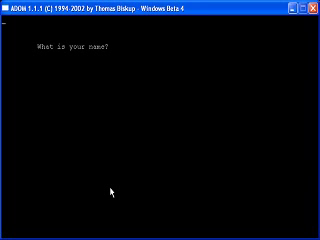
pyautogui.write('Farnk III')
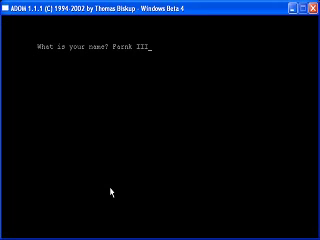
# Correct the character name to 'Frank III' and start the adventure
pyautogui.press('BackSpace')
pyautogui.press('BackSpace')
pyautogui.press('BackSpace')
pyautogui.press('BackSpace')
pyautogui.press('BackSpace')
pyautogui.press('BackSpace')
pyautogui.press('BackSpace')
pyautogui.press('BackSpace')
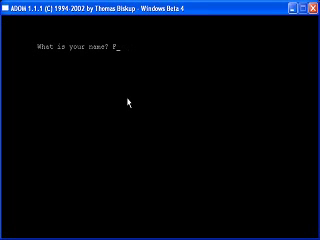
pyautogui.write('rank')
pyautogui.write(' III')
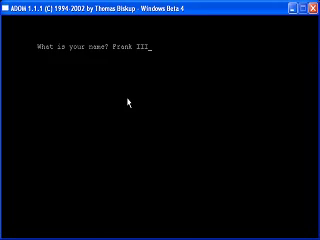
pyautogui.press('Return')
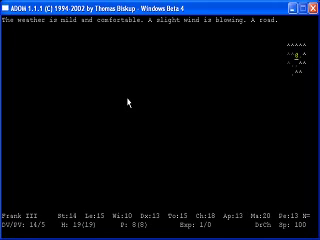
# Check the worn equipment and walk south into the hamlet of Terinyo
pyautogui.press('i')
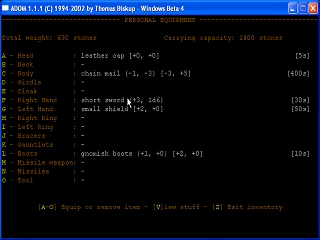
pyautogui.press('z')
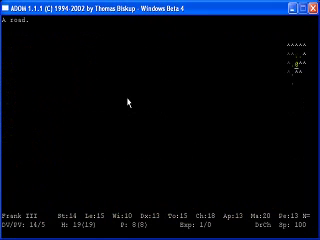
pyautogui.press('Down')
pyautogui.press('Down')
pyautogui.press('Down')
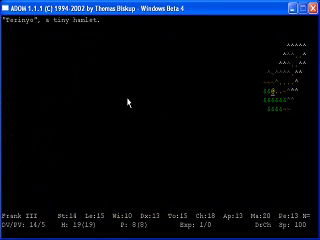
pyautogui.press('Return')
pyautogui.press('space')
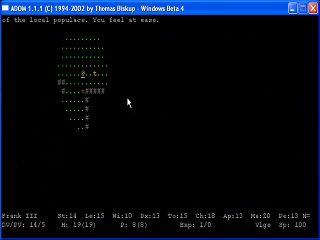
pyautogui.press('r')
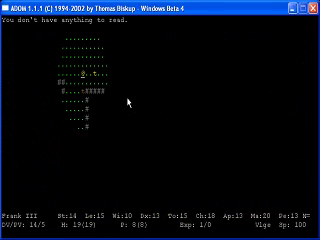
# Review worn equipment and other carried items, then walk down the village path
pyautogui.press('i')
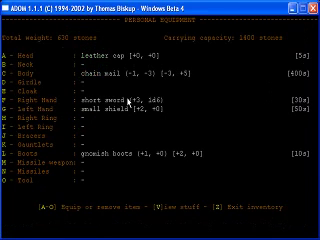
pyautogui.press('v')
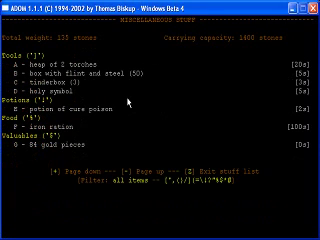
pyautogui.press('z')
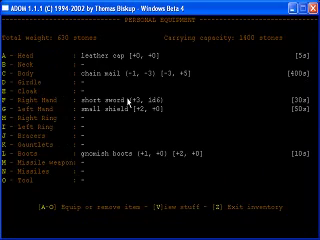
pyautogui.press('z')
pyautogui.press('Down')
pyautogui.press('Down')
pyautogui.press('Down')
pyautogui.press('Down')
pyautogui.press('Down')
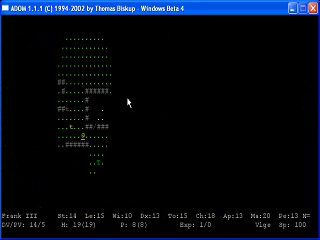
# Glance at the skill list and walk past the farmer without attacking
pyautogui.press('A')
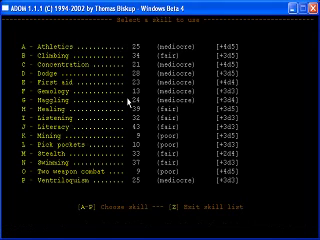
pyautogui.press('Z')
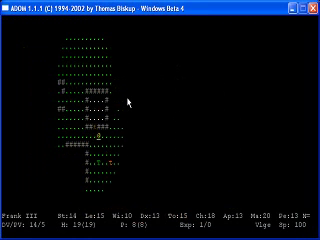
pyautogui.press('Right')
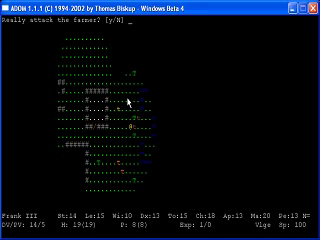
pyautogui.press('n')
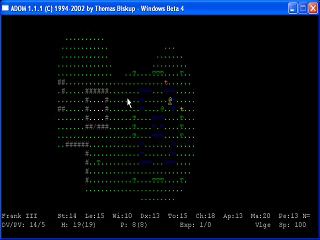
# Chat with the druid and read through his quest
pyautogui.press('c')
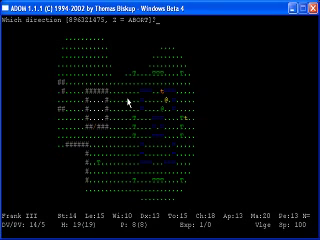
pyautogui.press('4')
pyautogui.press('space')
pyautogui.press('space')
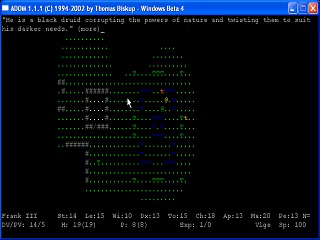
pyautogui.press('space')
pyautogui.press('space')
pyautogui.press('space')
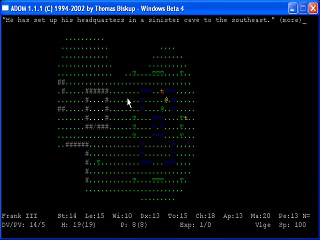
pyautogui.press('space')
pyautogui.press('space')
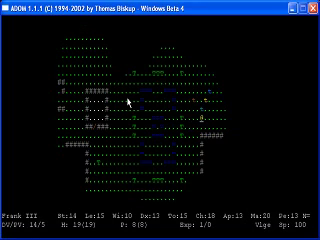
# Walk past the goodwife without attacking and step briefly into Munxip's shop
pyautogui.press('space')
pyautogui.press('space')
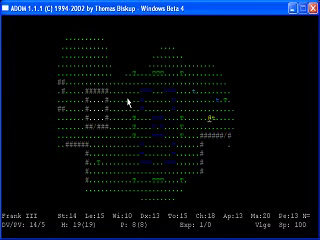
pyautogui.press('Left')
pyautogui.press('Return')
pyautogui.press('Left')
pyautogui.press('Return')
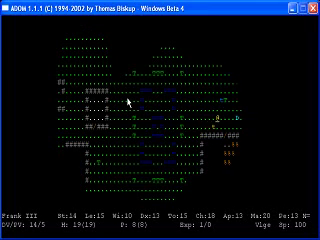
pyautogui.press('Right')
pyautogui.press('Left')
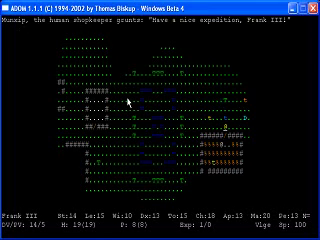
# Hear out the sheriff, then return to the shop onto the 16gp large ration
pyautogui.press('C')
pyautogui.press('space')
pyautogui.press('space')
pyautogui.press('space')
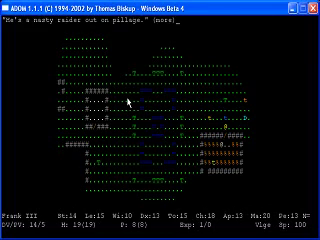
pyautogui.press('space')
pyautogui.press('space')
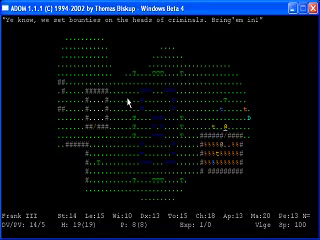
pyautogui.press('Right')
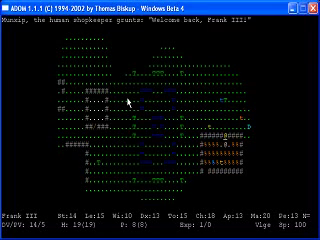
pyautogui.press('Right')
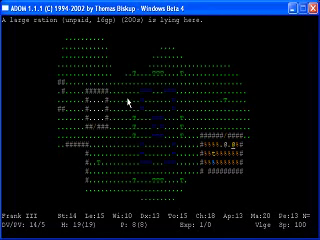
# Pick up the large rations across Munxip's shop floor until Frank III is strained
pyautogui.press(',')
pyautogui.press('d')
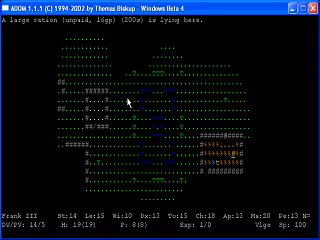
pyautogui.press(',')
pyautogui.press('Right')
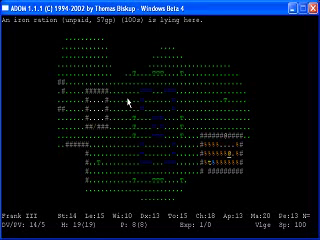
pyautogui.press('Left')
pyautogui.press(',')
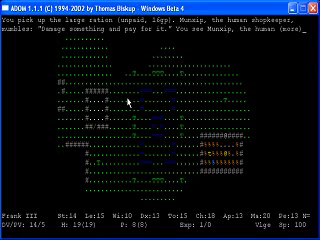
pyautogui.press('space')
pyautogui.press('space')
pyautogui.press(',')
pyautogui.press('space')
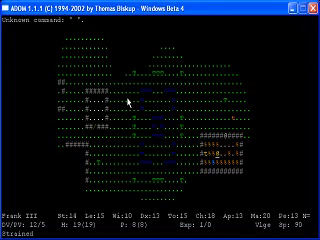
pyautogui.press(':')
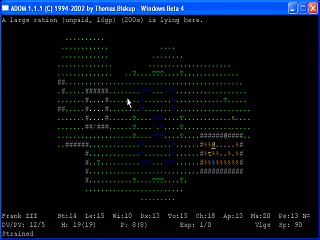
pyautogui.press(',')
pyautogui.press('space')
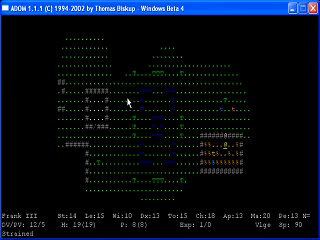
# Try paying for all six large rations, then drop two of them
pyautogui.press('p')
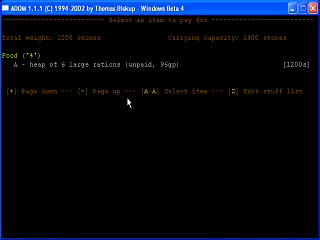
pyautogui.press('a')
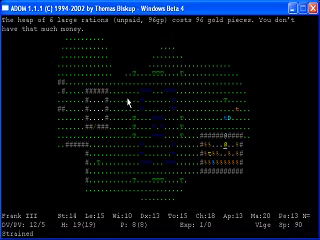
pyautogui.press('d')
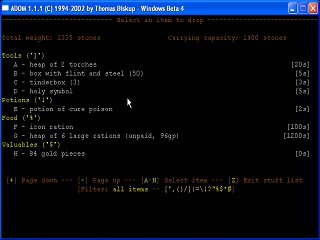
pyautogui.write('g')
pyautogui.write('2')
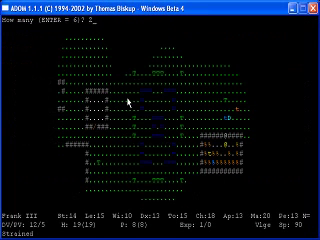
pyautogui.press('Return')
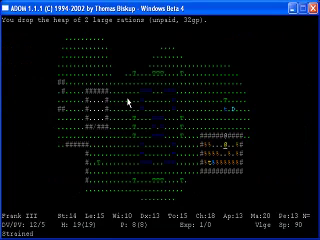
# Pay Munxip 64gp for the four kept rations and list the ground food
pyautogui.press('p')
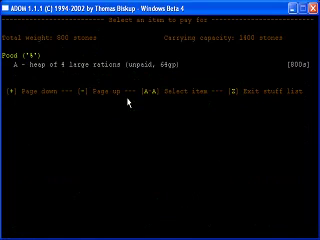
pyautogui.press('a')
pyautogui.press('y')
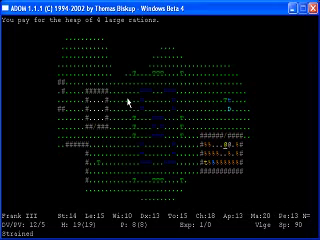
pyautogui.press('E')
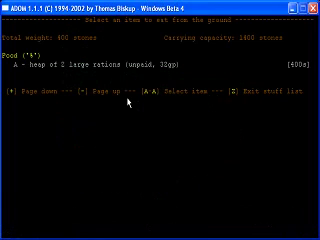
# Skip the ground rations and eat one carried large ration from heap B
pyautogui.press('z')
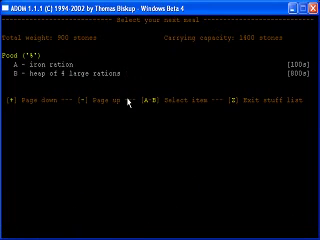
pyautogui.press('b')
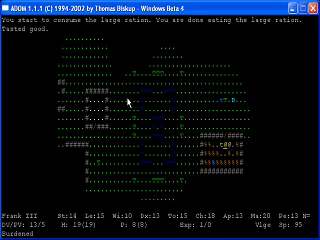
# Walk east through Terinyo, talk to the female child, and decline attacking her
pyautogui.press('Right')
pyautogui.press('Right')
pyautogui.press('Right')
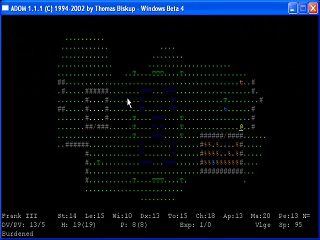
pyautogui.press('Right')
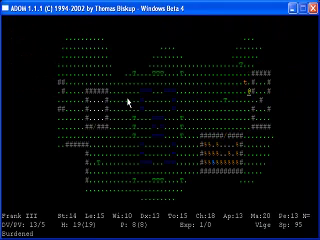
pyautogui.press('T')
pyautogui.press('space')
pyautogui.press('space')
pyautogui.press('Right')
pyautogui.press('n')
# Head west past the water, declining to dive, until reaching the village's western edge
pyautogui.press('Left')
pyautogui.press('Left')
pyautogui.press('Left')
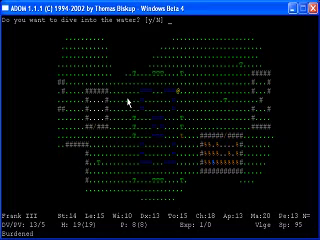
pyautogui.press('n')
pyautogui.press('Up')
pyautogui.press('Up')
pyautogui.press('Left')
pyautogui.press('Left')
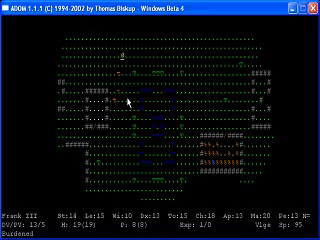
pyautogui.press('Left')
pyautogui.press('Down')
pyautogui.press('Down')
pyautogui.press('Left')
pyautogui.press('Left')
pyautogui.press('Down')
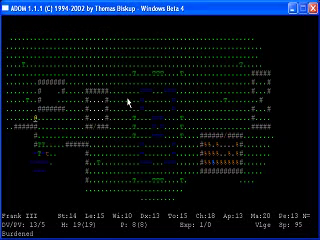
pyautogui.press('Left')
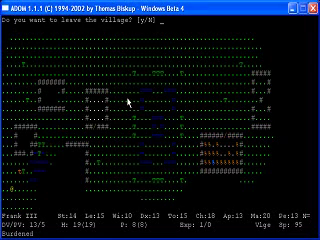
# Decline leaving the village and walk back north to stand beside the tiny girl
pyautogui.press('n')
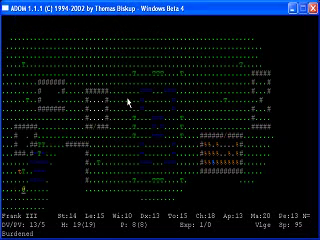
pyautogui.press('Right')
pyautogui.press('Right')
pyautogui.press('Up')
pyautogui.press('Left')
pyautogui.press('Up')
pyautogui.press('Up')
pyautogui.press('Up')
pyautogui.press('Up')
pyautogui.press('Up')
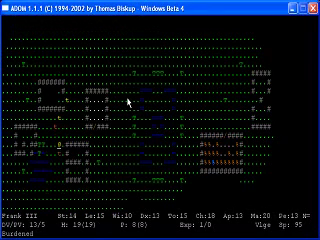
pyautogui.press('Up')
# Chat with the tiny girl, then walk back west off the village edge
pyautogui.press('C')
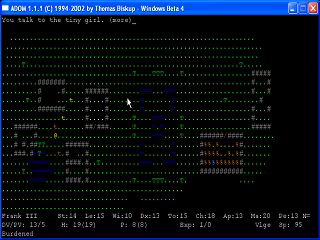
pyautogui.press('space')
pyautogui.press('space')
pyautogui.press('space')
pyautogui.press('space')
pyautogui.press('space')
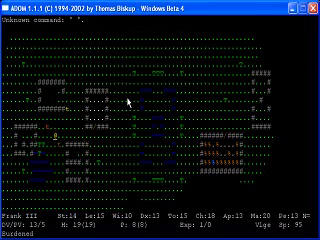
pyautogui.press('Left')
pyautogui.press('Left')
pyautogui.press('Left')
pyautogui.press('Left')
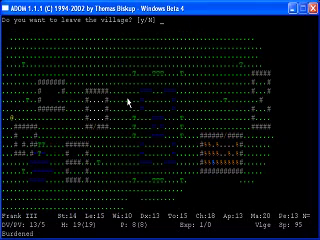
# Leave Terinyo and travel the wilderness through forest, onto the road and across hills
pyautogui.press('y')
pyautogui.press('Left')
pyautogui.press('Left')
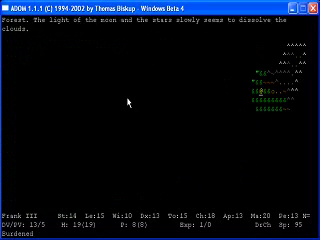
pyautogui.press('Left')
pyautogui.press('Down')
pyautogui.press('Down')
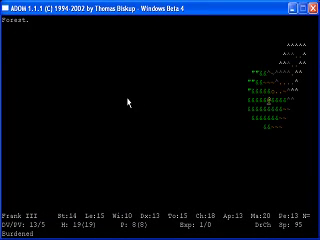
pyautogui.press('Down')
pyautogui.press('Down')
pyautogui.press('Left')
pyautogui.press('Left')
pyautogui.press('Left')
pyautogui.press('Left')
pyautogui.press('Left')
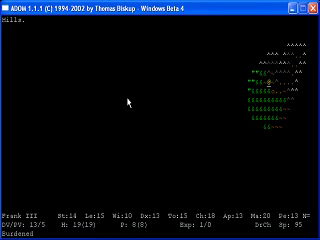
pyautogui.press('Left')
pyautogui.press('Left')
pyautogui.press('Down')
pyautogui.press('Down')
pyautogui.press('Down')
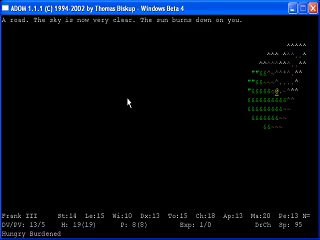
pyautogui.press('Down')
pyautogui.press('Down')
pyautogui.press('Down')
pyautogui.press('Down')
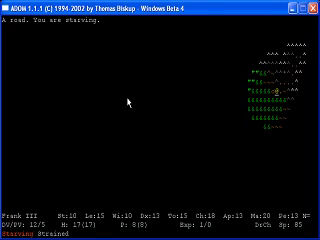
# Eat two large rations to end the hunger, then try walking into the impassable mountains
pyautogui.press('E')
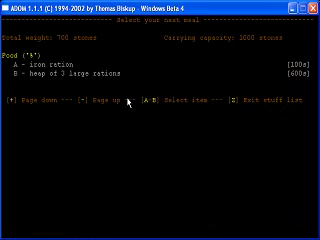
pyautogui.press('b')
pyautogui.press('E')
pyautogui.press('b')
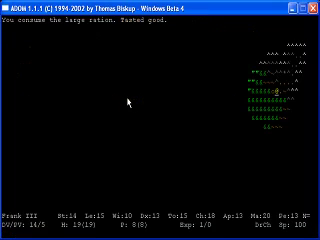
pyautogui.press('Left')
pyautogui.press('Left')
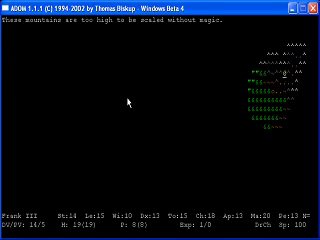
# Enter the small cave, pick up the 29 gold pieces, and explore the passage
pyautogui.press('>')
pyautogui.press('space')
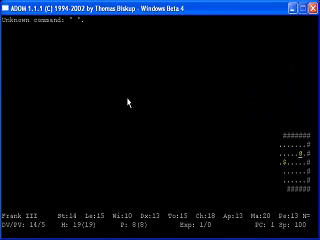
pyautogui.press('Down')
pyautogui.press('Down')
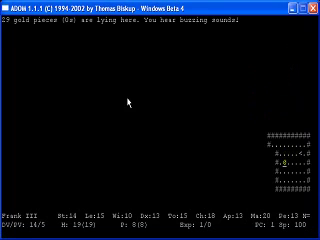
pyautogui.press(',')
pyautogui.press('Up')
pyautogui.press('Left')
pyautogui.press('Left')
pyautogui.press('Down')
pyautogui.press('Down')
pyautogui.press('Down')
pyautogui.press('Left')
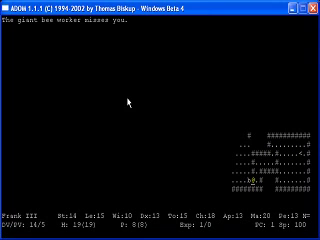
# Fight the giant bee workers, first with berserk tactics and then normal tactics
pyautogui.press('F1')
pyautogui.press('Left')
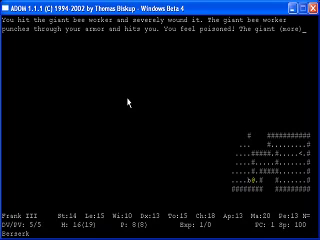
pyautogui.press('space')
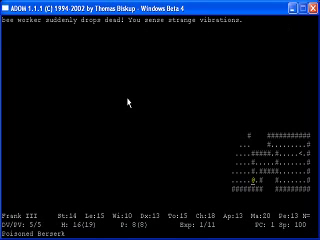
pyautogui.press('F4')
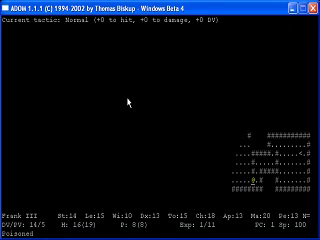
pyautogui.press('Left')
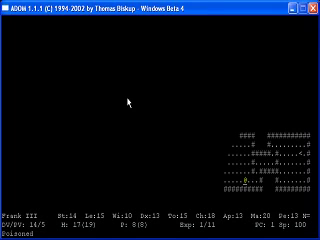
pyautogui.press('Left')
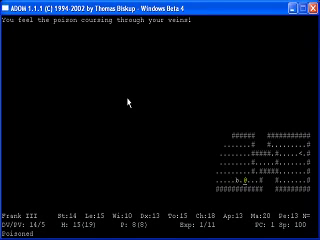
pyautogui.press('Left')
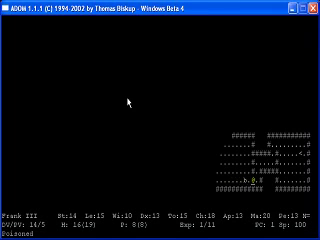
pyautogui.press('Left')
pyautogui.press('Left')
pyautogui.press('Left')
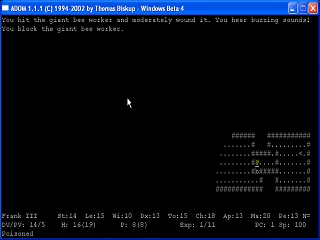
pyautogui.press('Left')
pyautogui.press('Left')
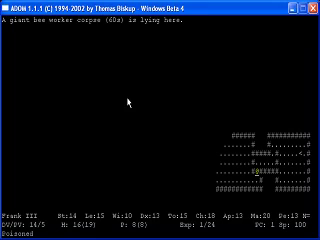
# Eat the giant bee worker corpse from the ground, then a large ration
pyautogui.press('e')
pyautogui.press('a')
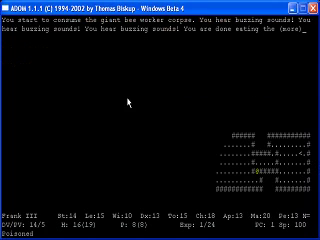
pyautogui.press('space')
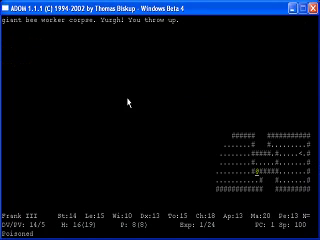
pyautogui.press('space')
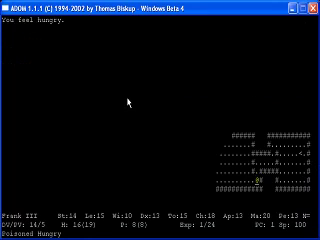
pyautogui.press('e')
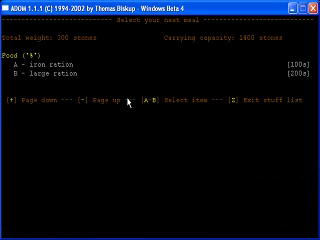
pyautogui.press('b')
# Attack the giant bee warrior until it dies, then head toward the up staircase
pyautogui.press('Right')
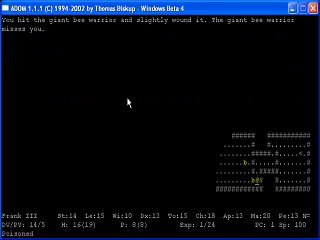
pyautogui.press('Right')
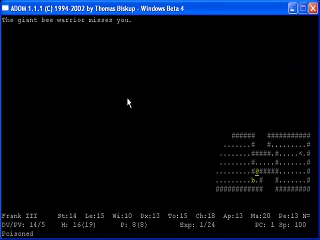
pyautogui.press('Right')
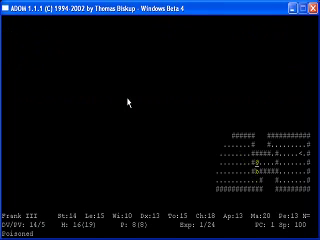
pyautogui.press('Right')
pyautogui.press('Right')
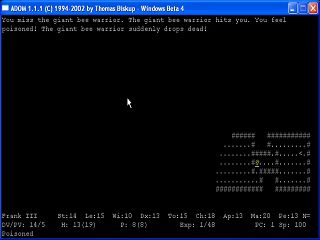
pyautogui.press('Right')
pyautogui.press('Right')
pyautogui.press('Right')
pyautogui.press('Right')
pyautogui.press('Right')
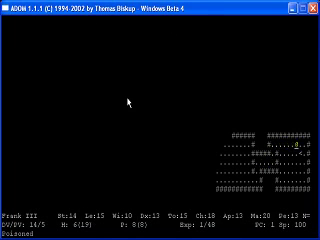
pyautogui.press('Right')
# Climb the stairs to the wilderness and page through messages until Frank III dies of blood poisoning
pyautogui.press('less')
pyautogui.press('space')
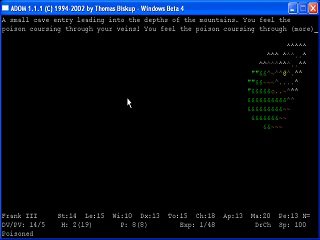
pyautogui.press('space')
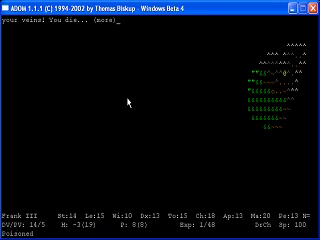
pyautogui.press('space')
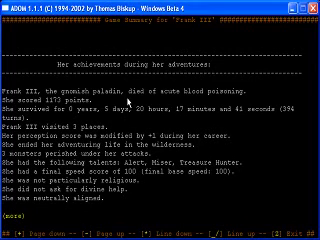
# Leave the game summary to show Frank III ranked 97th in the Hall of Fame
pyautogui.press('space')
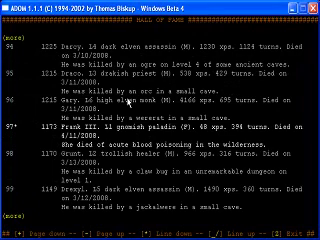